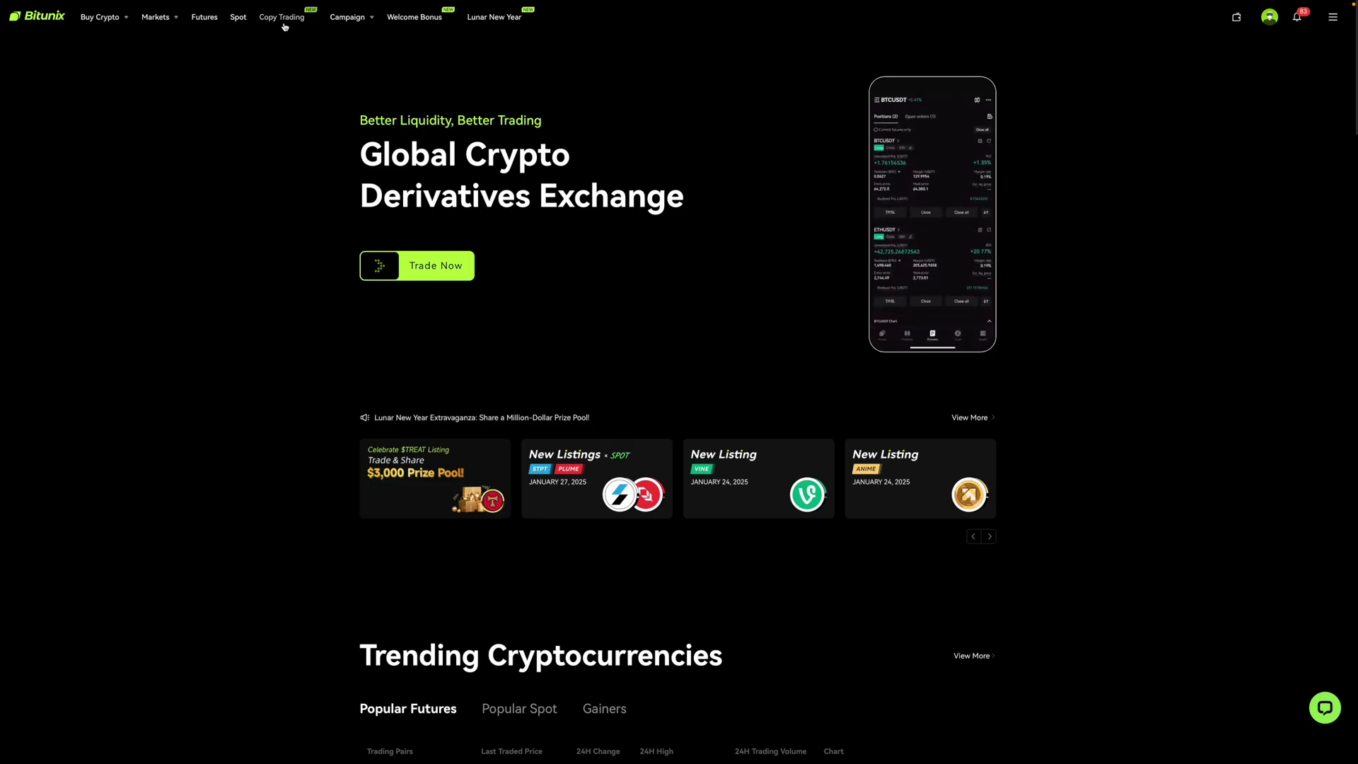
Go to Copy Trading and open Criptomania 2's lead trader profile
click(283, 21)
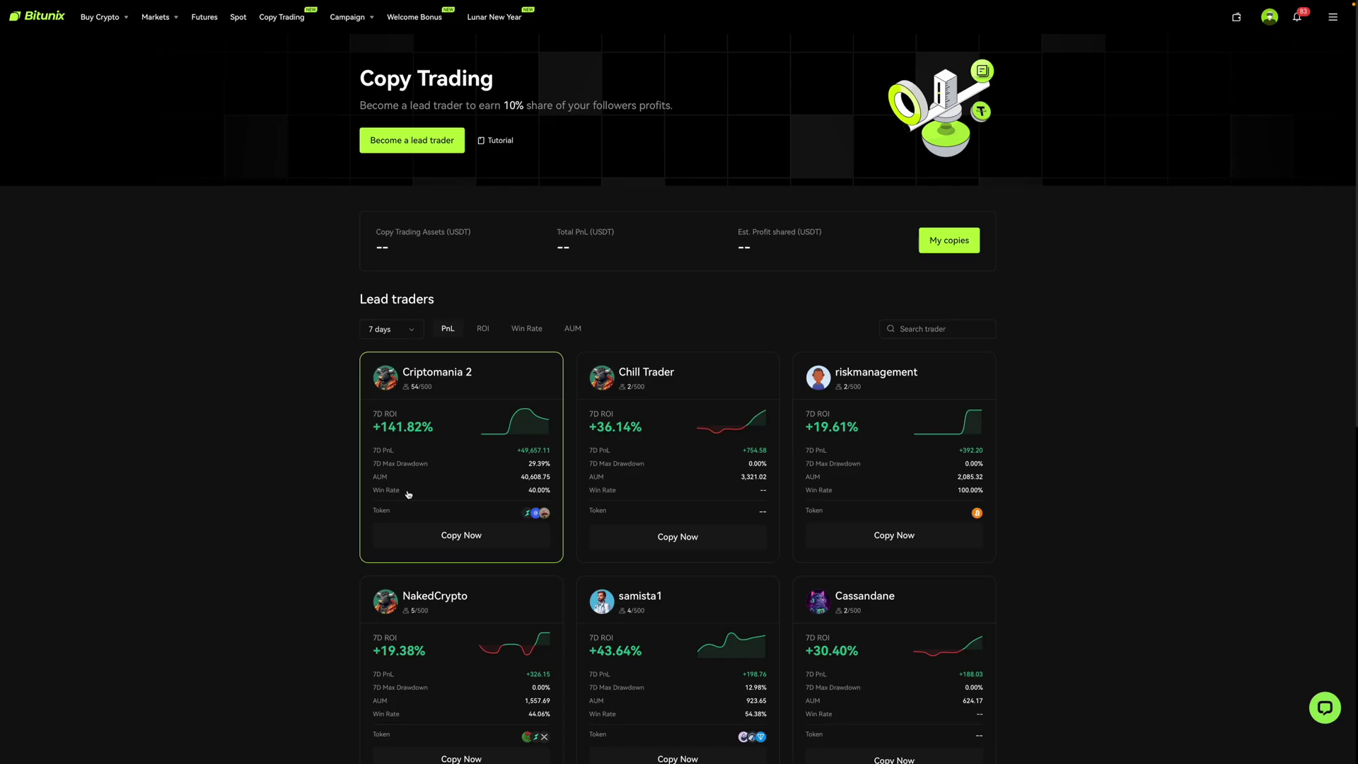
click(434, 409)
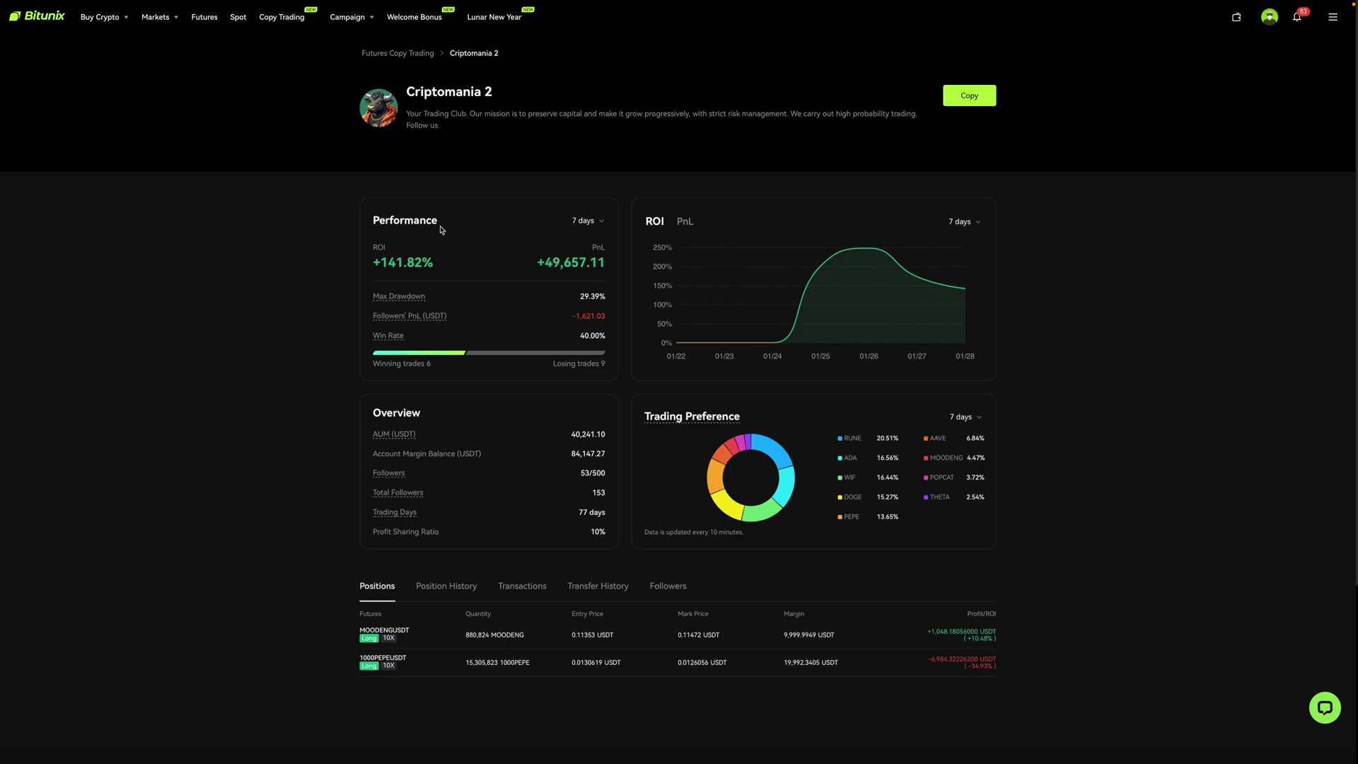
Show Criptomania 2's PnL chart, set statistics to 90 days, and view position history
click(691, 225)
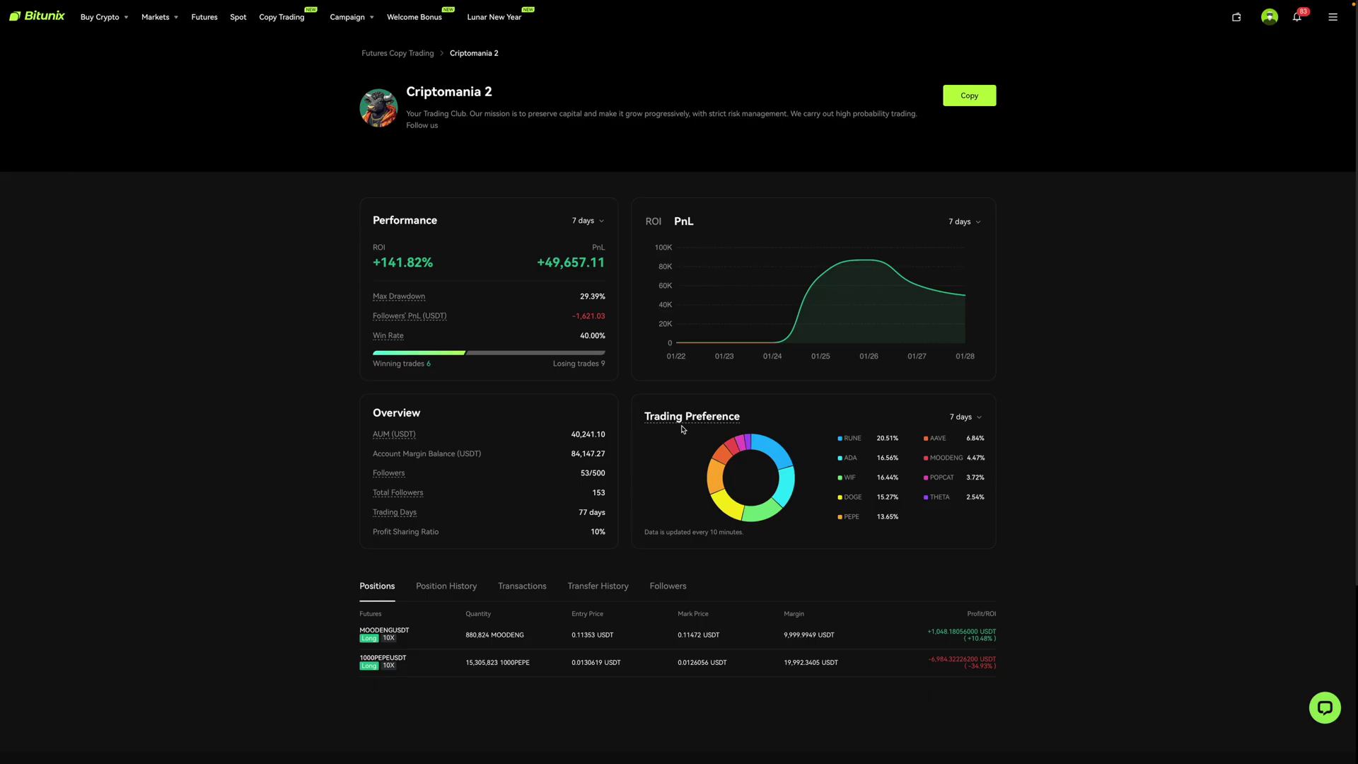
click(974, 422)
click(972, 468)
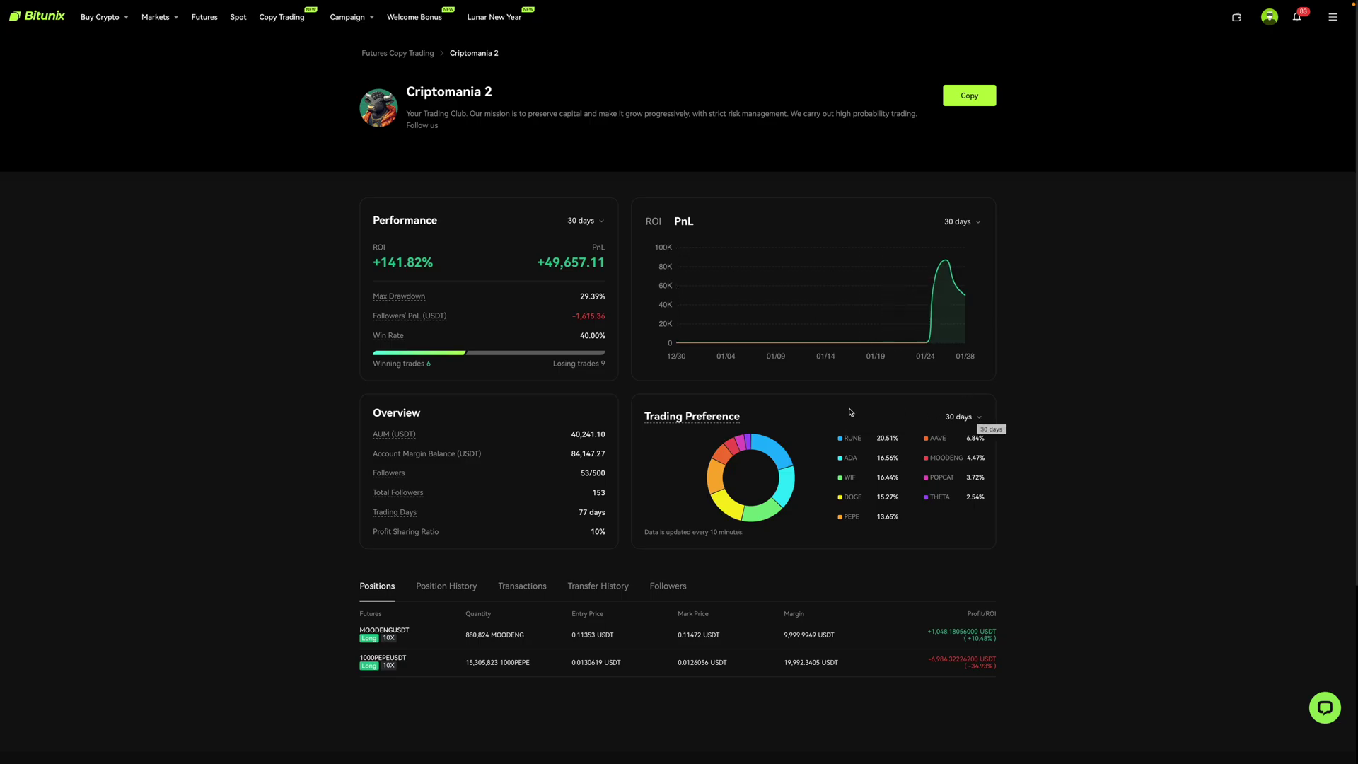
click(978, 421)
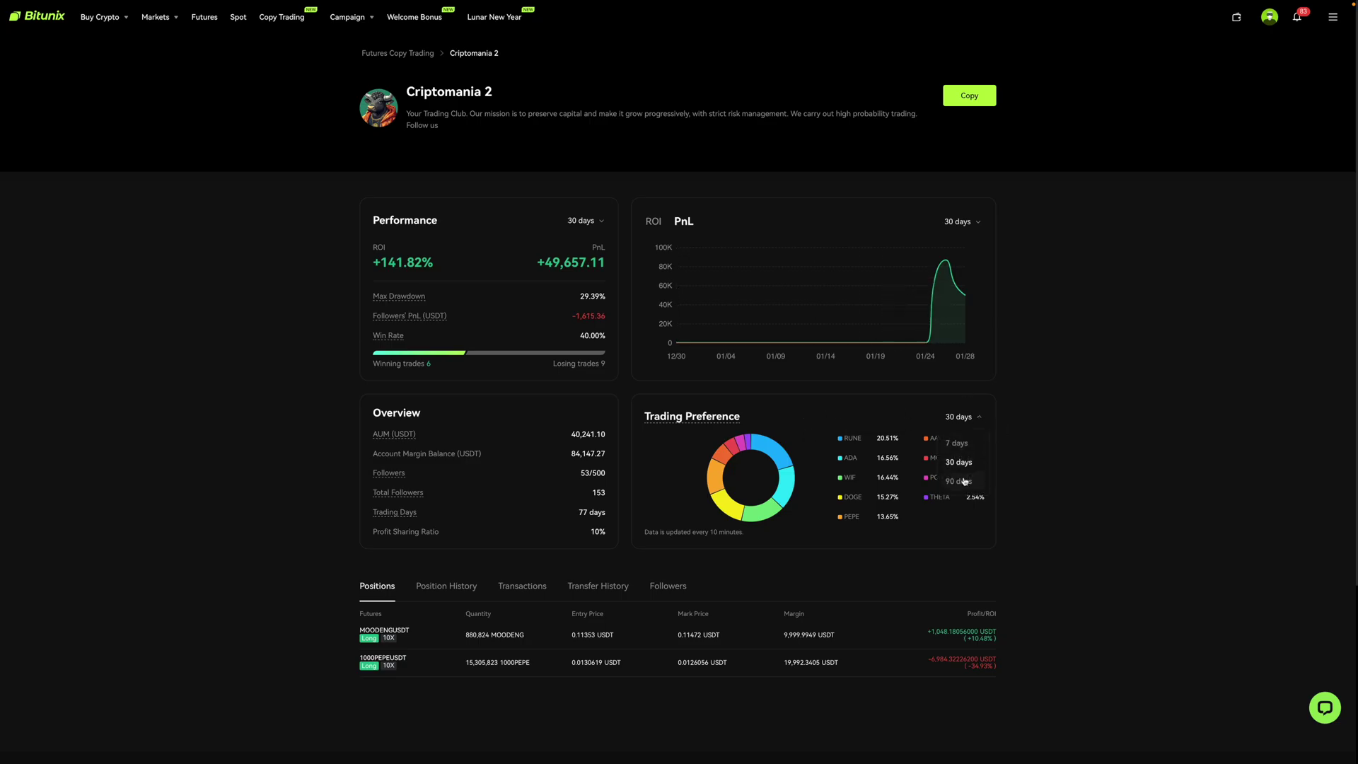
click(964, 481)
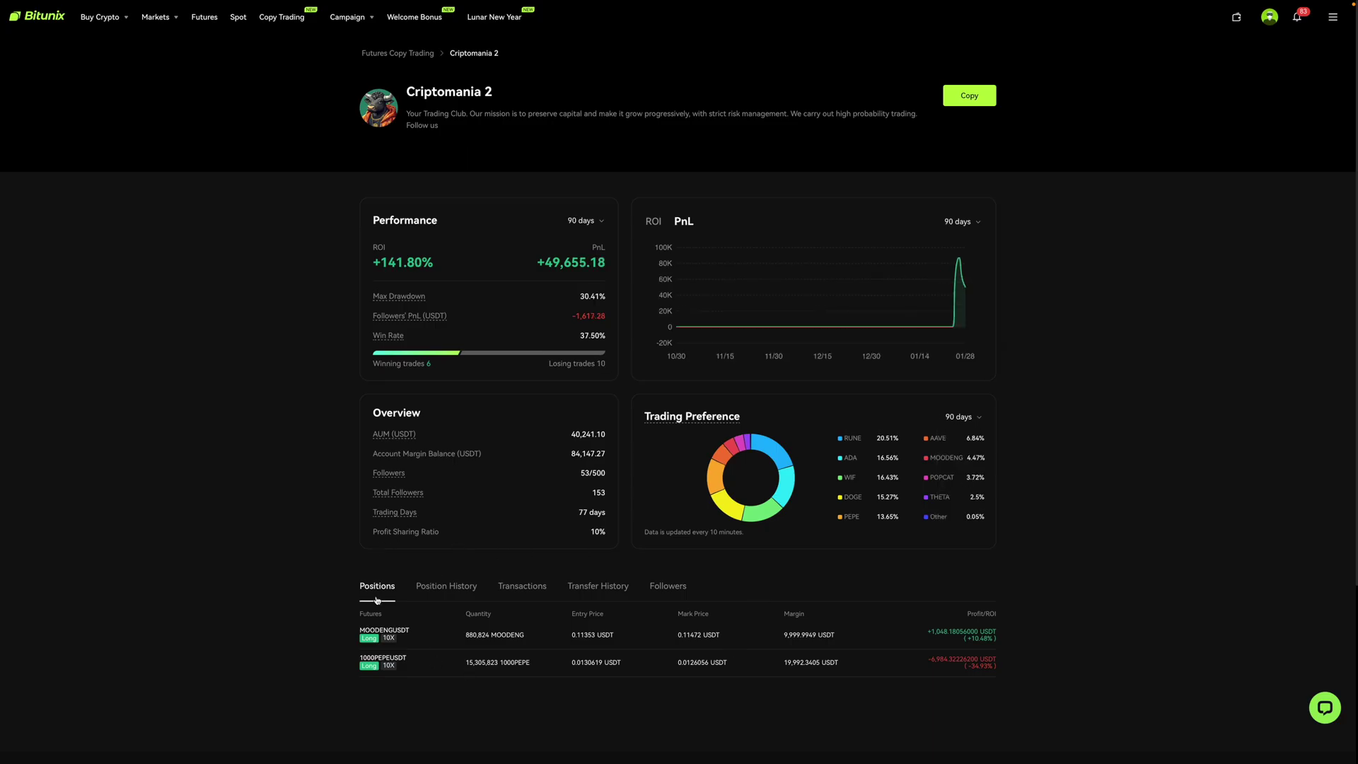
click(432, 586)
Review Criptomania 2's transactions, transfer history and followers, then open the copy settings
scroll(510, 305, down, 4)
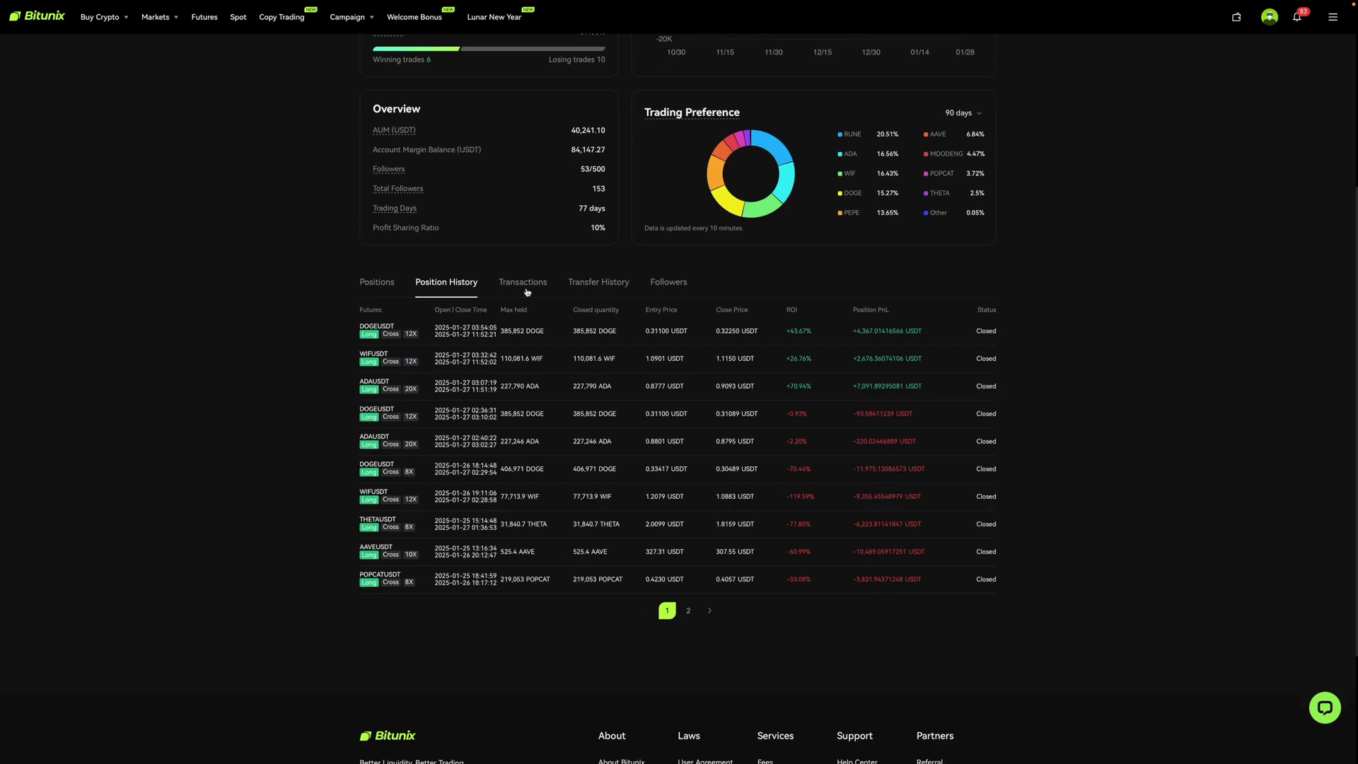
click(523, 282)
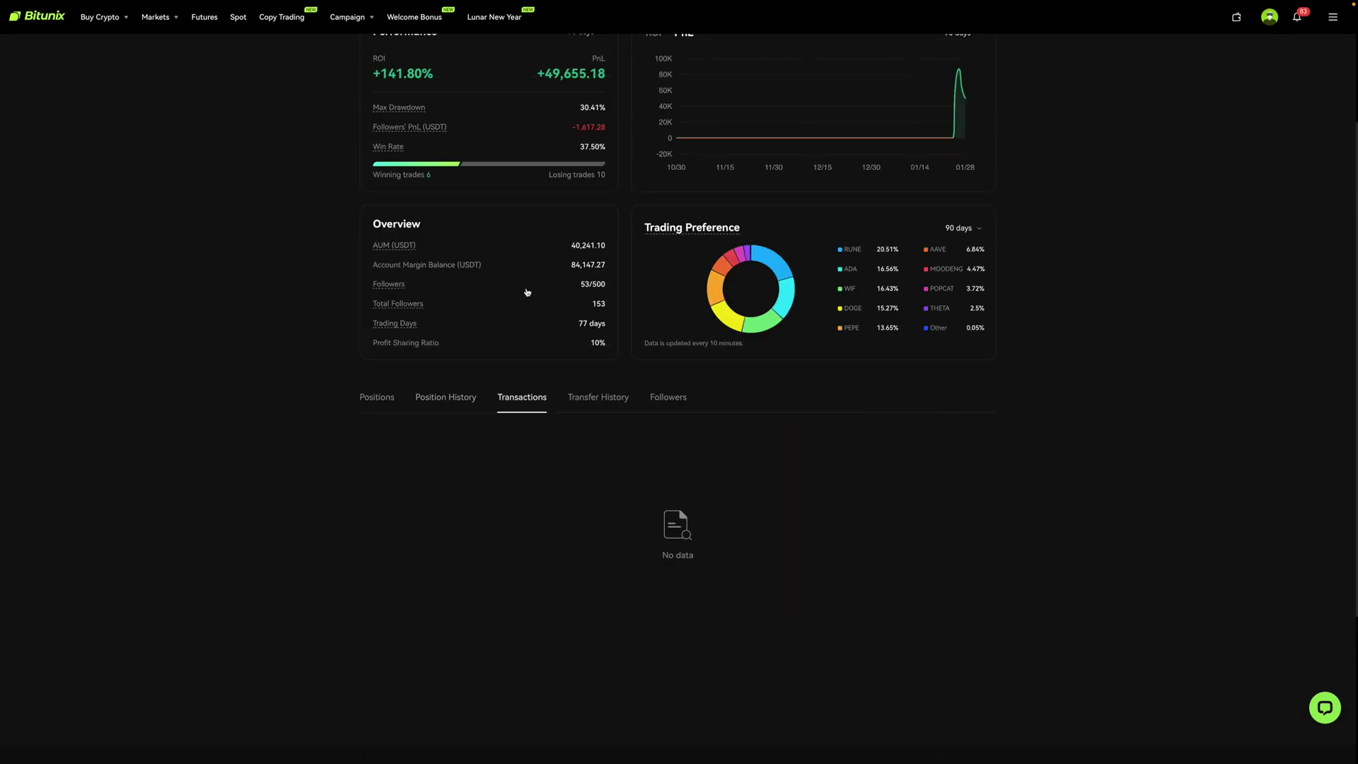
click(600, 400)
click(670, 401)
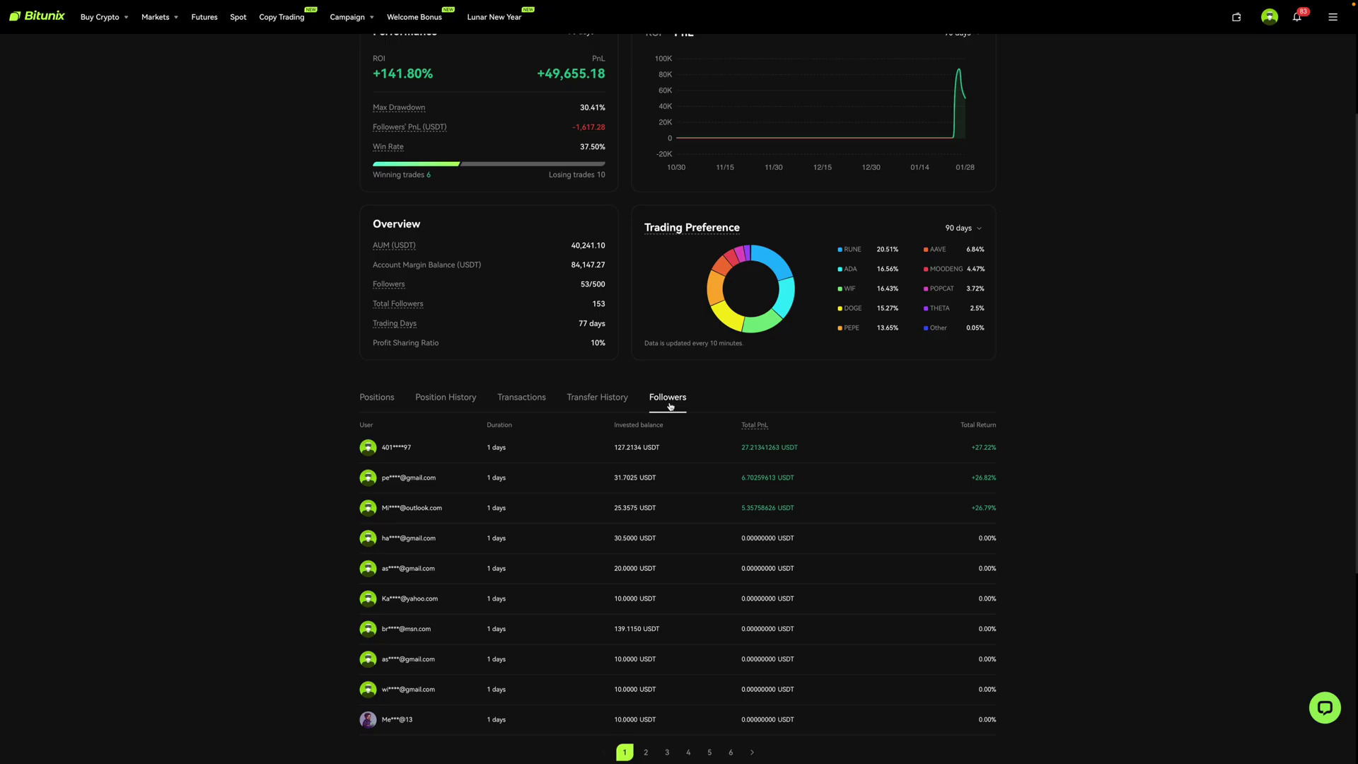
scroll(670, 406, up, 3)
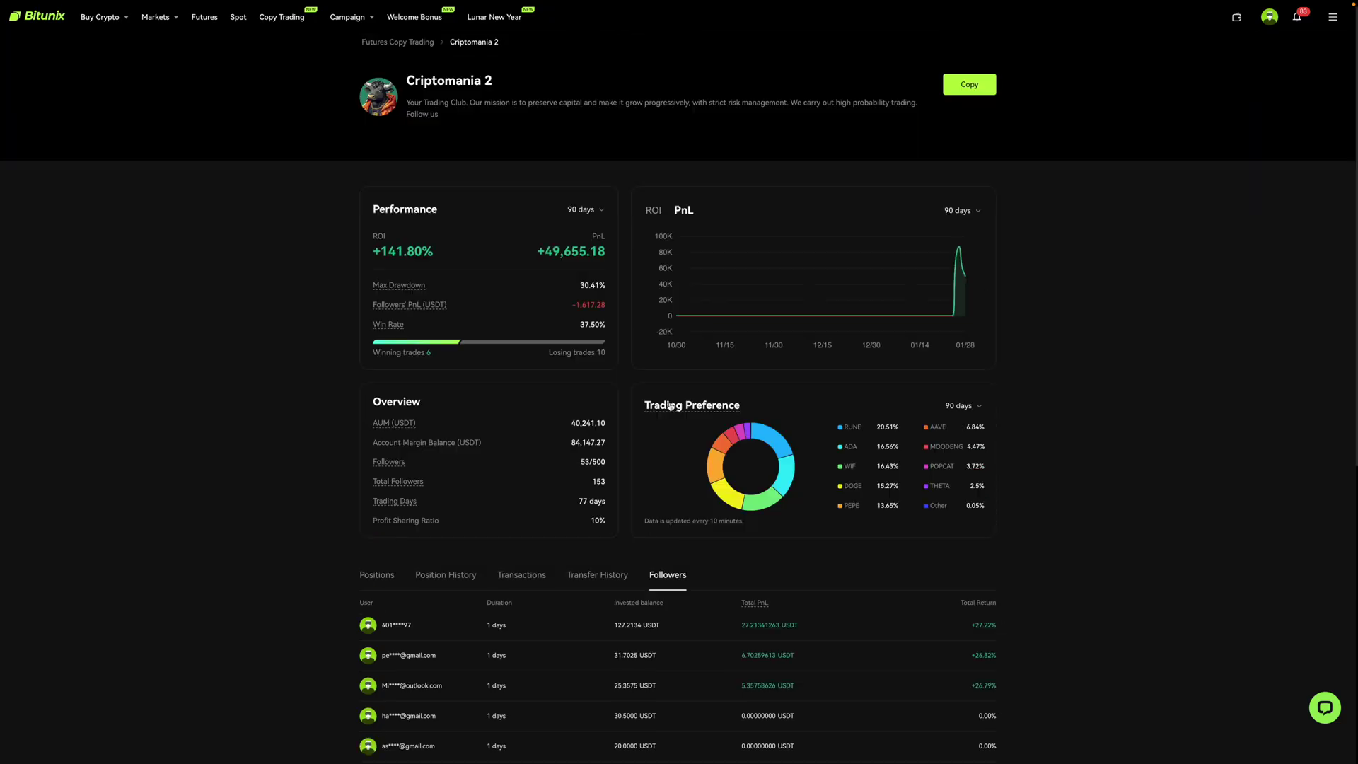
click(969, 96)
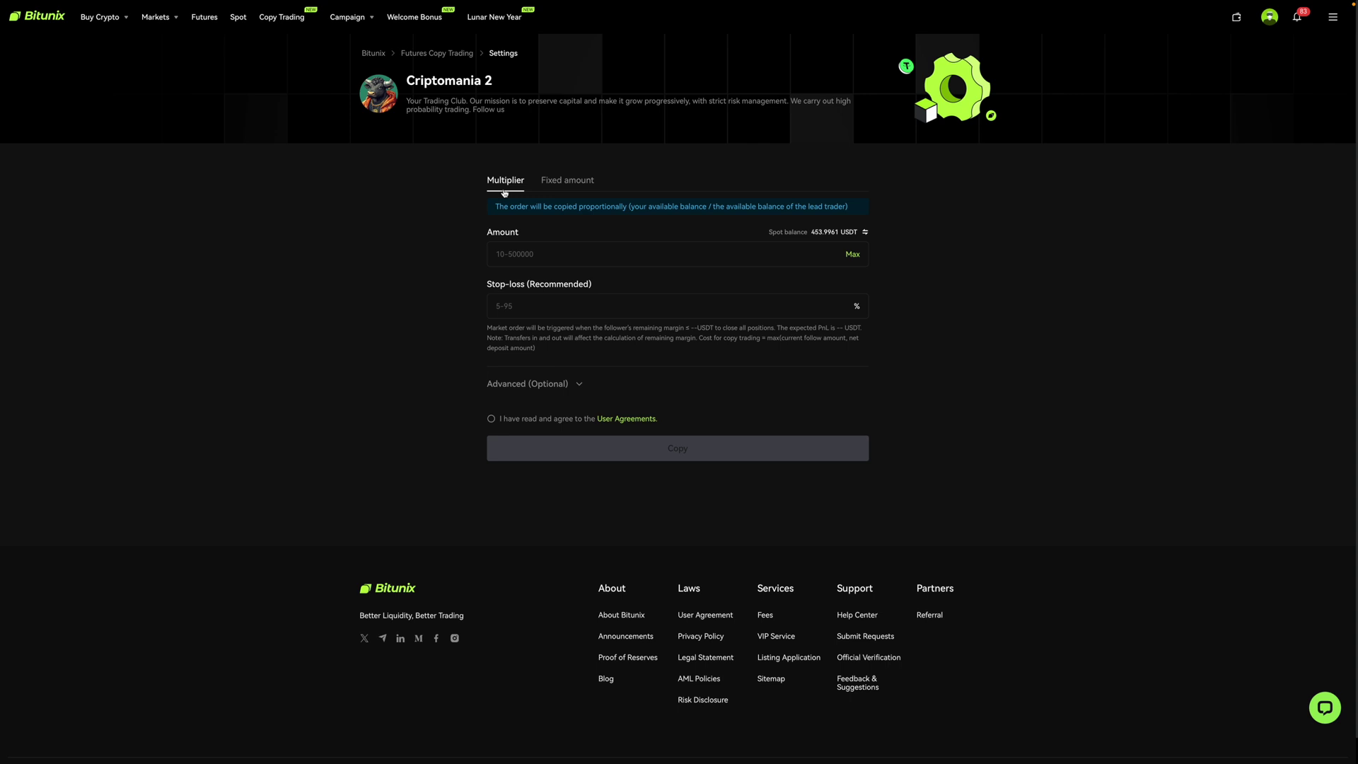
Compare Multiplier and Fixed amount copy modes, settling on Fixed amount per order
click(566, 192)
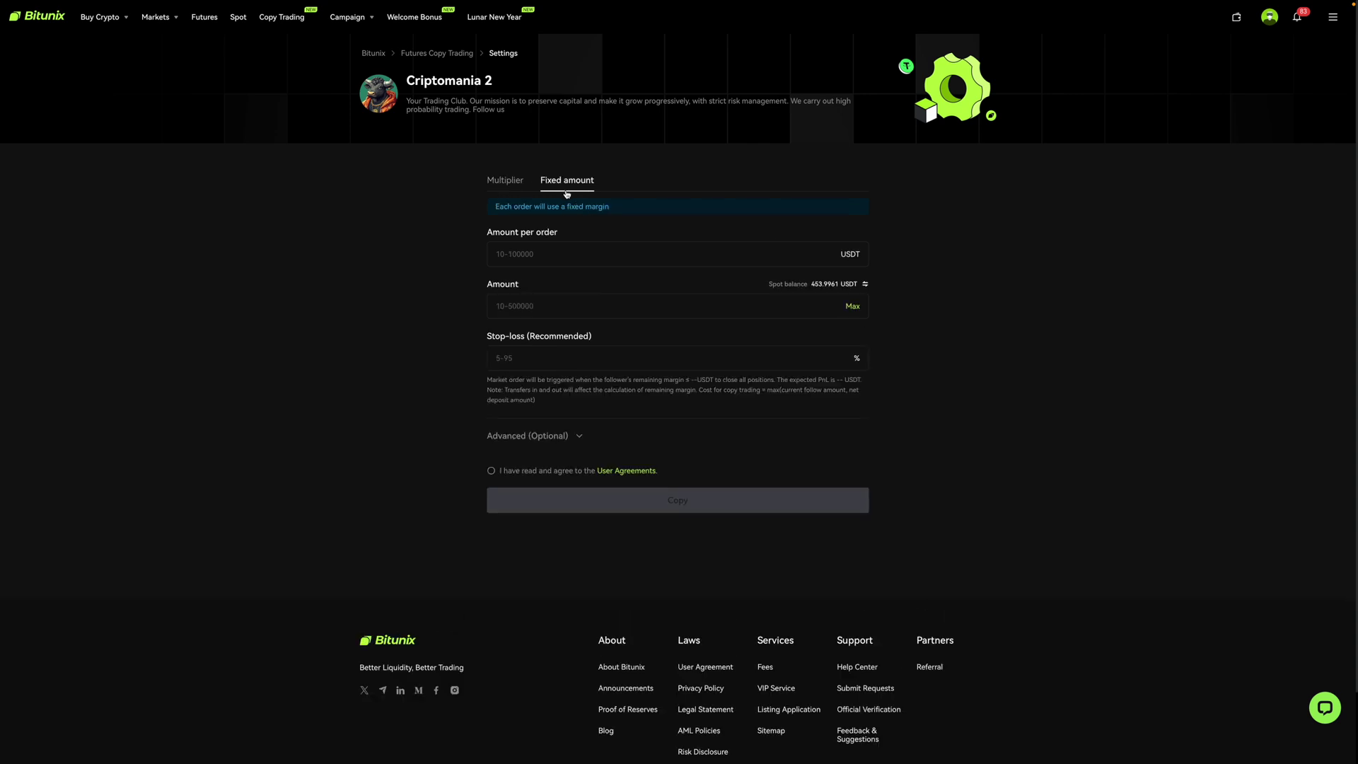
click(506, 183)
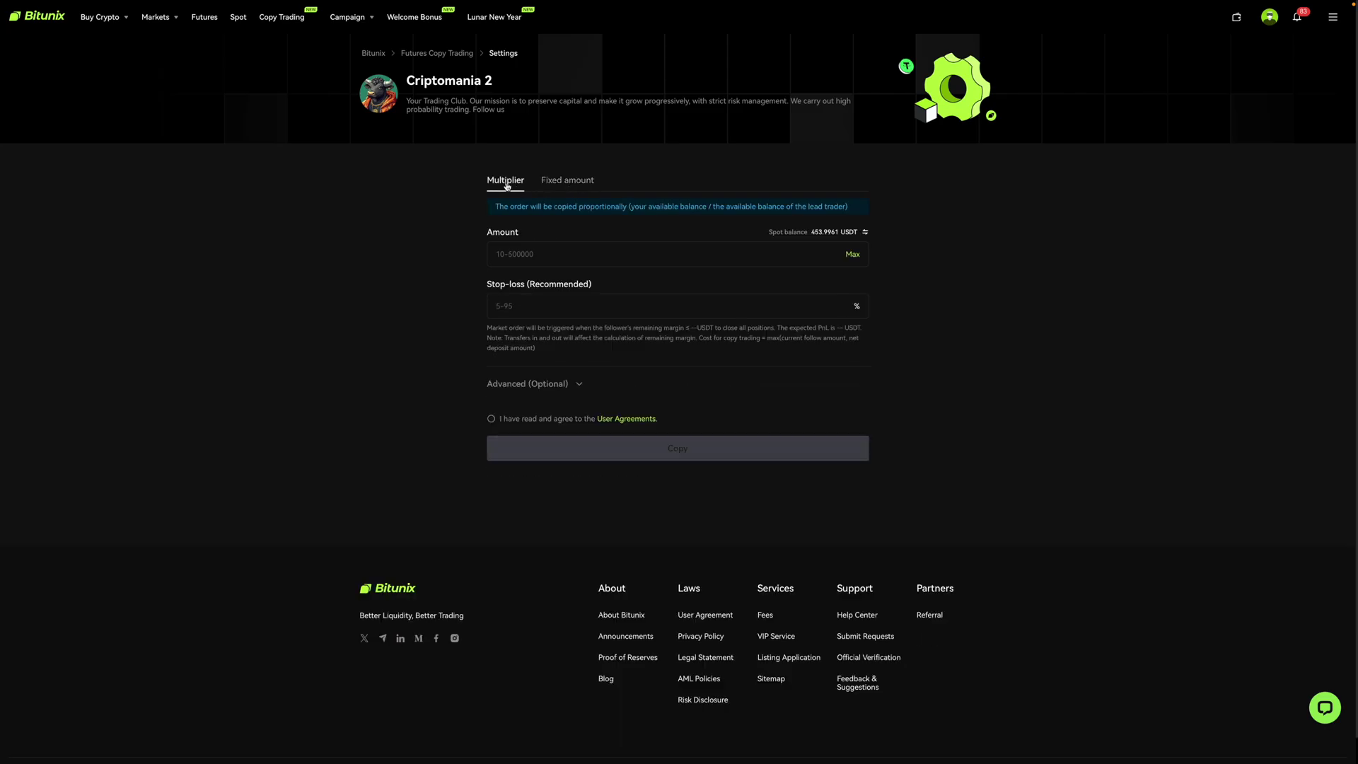
click(577, 183)
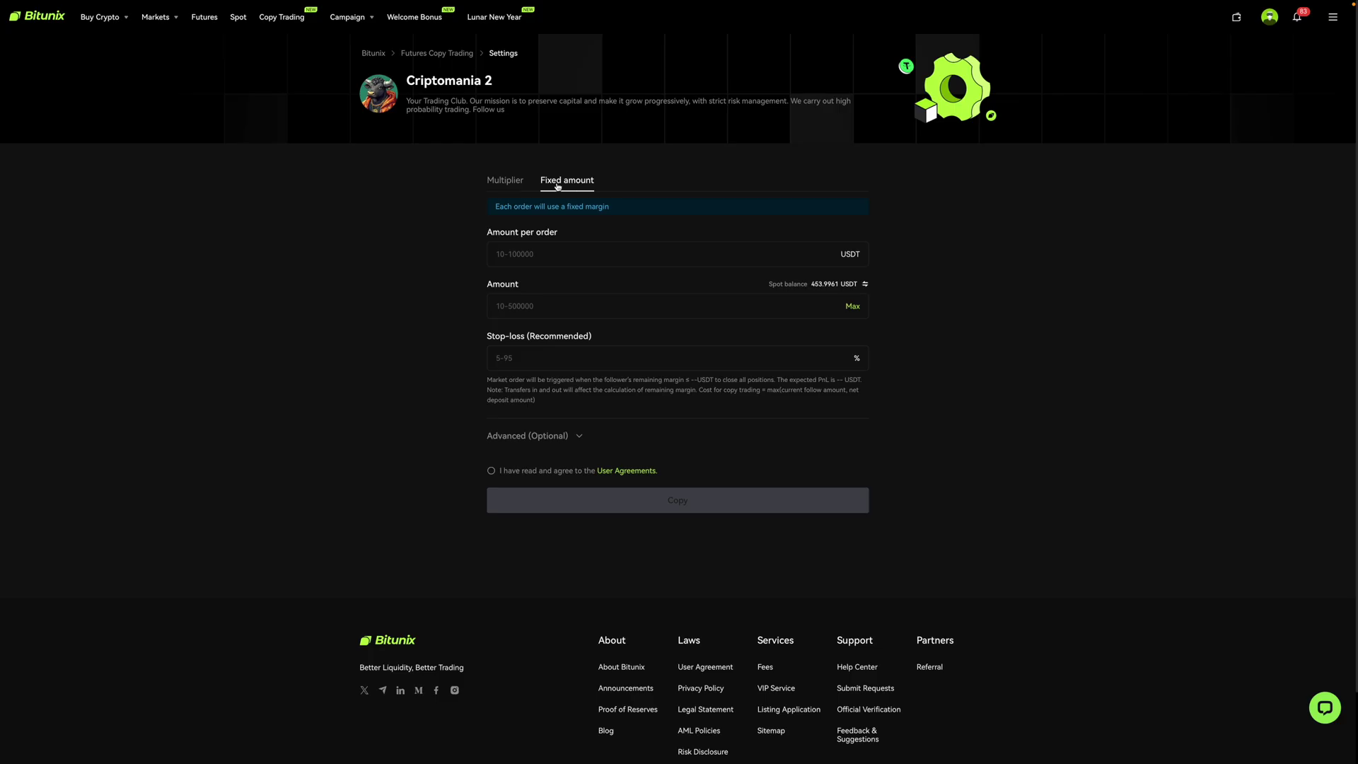
click(510, 186)
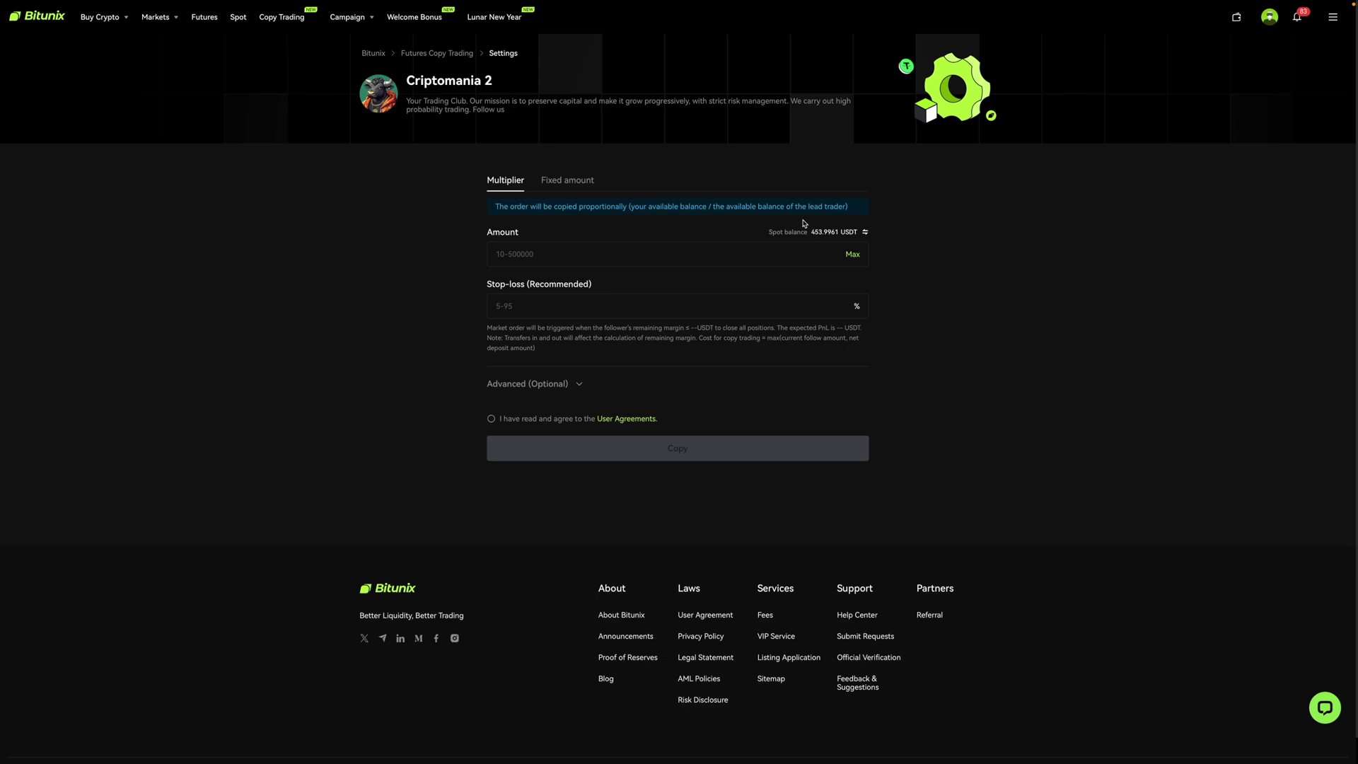
click(586, 182)
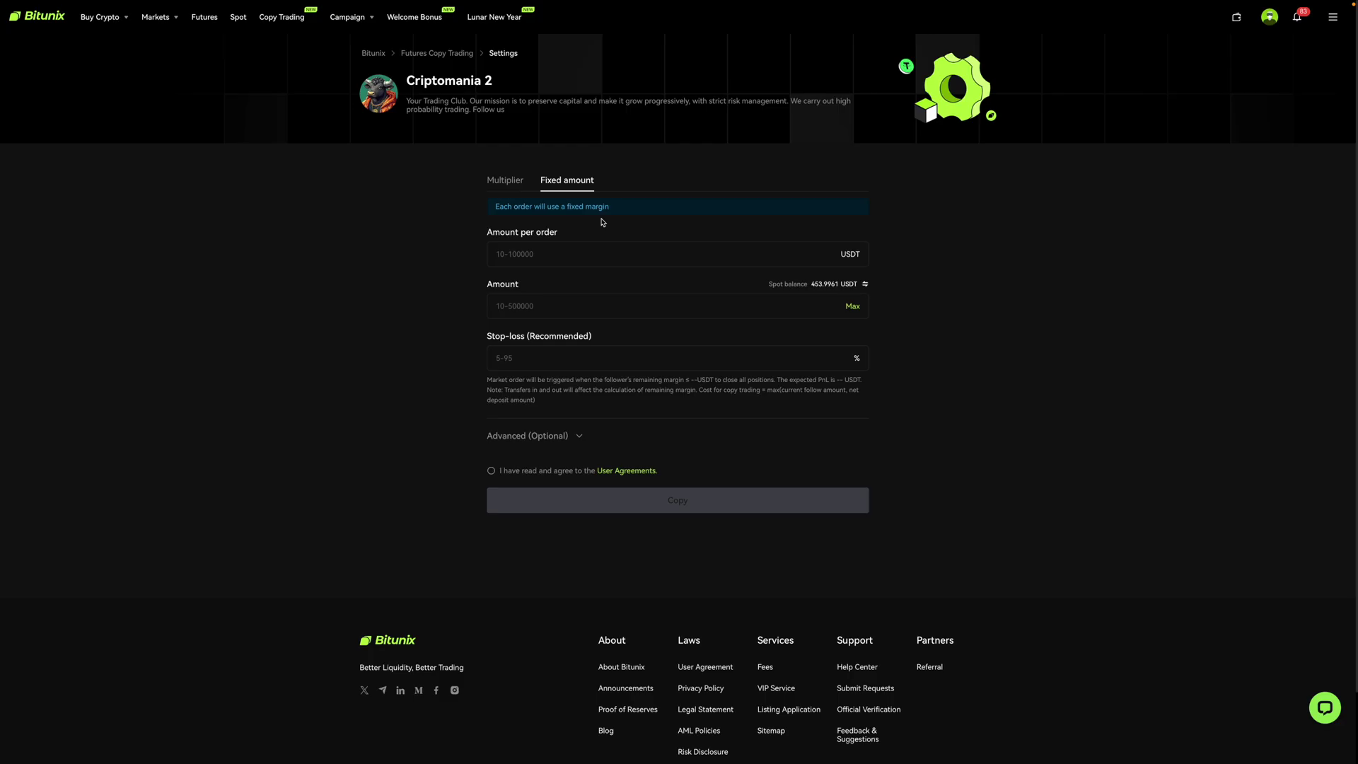
click(532, 249)
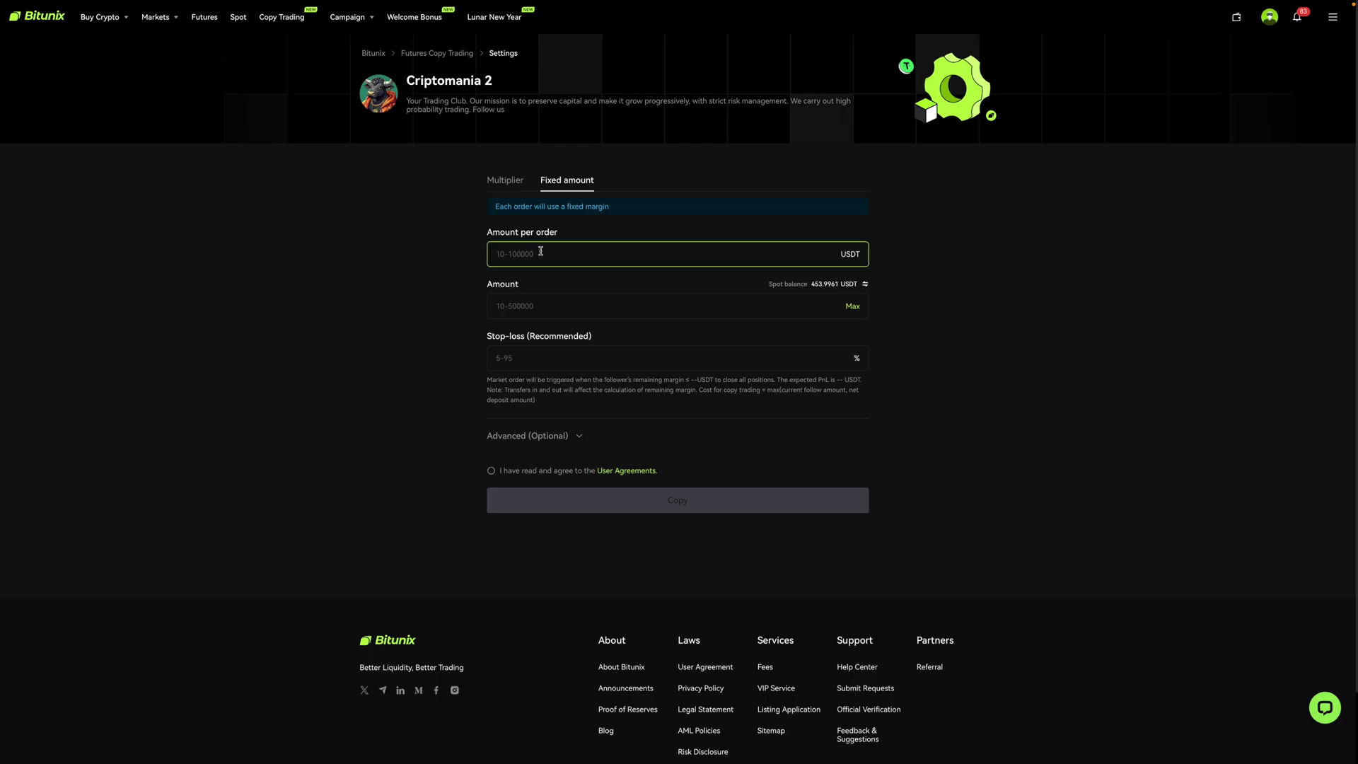
Enter 10 USDT per order, then switch to Multiplier mode instead
text(10)
click(517, 182)
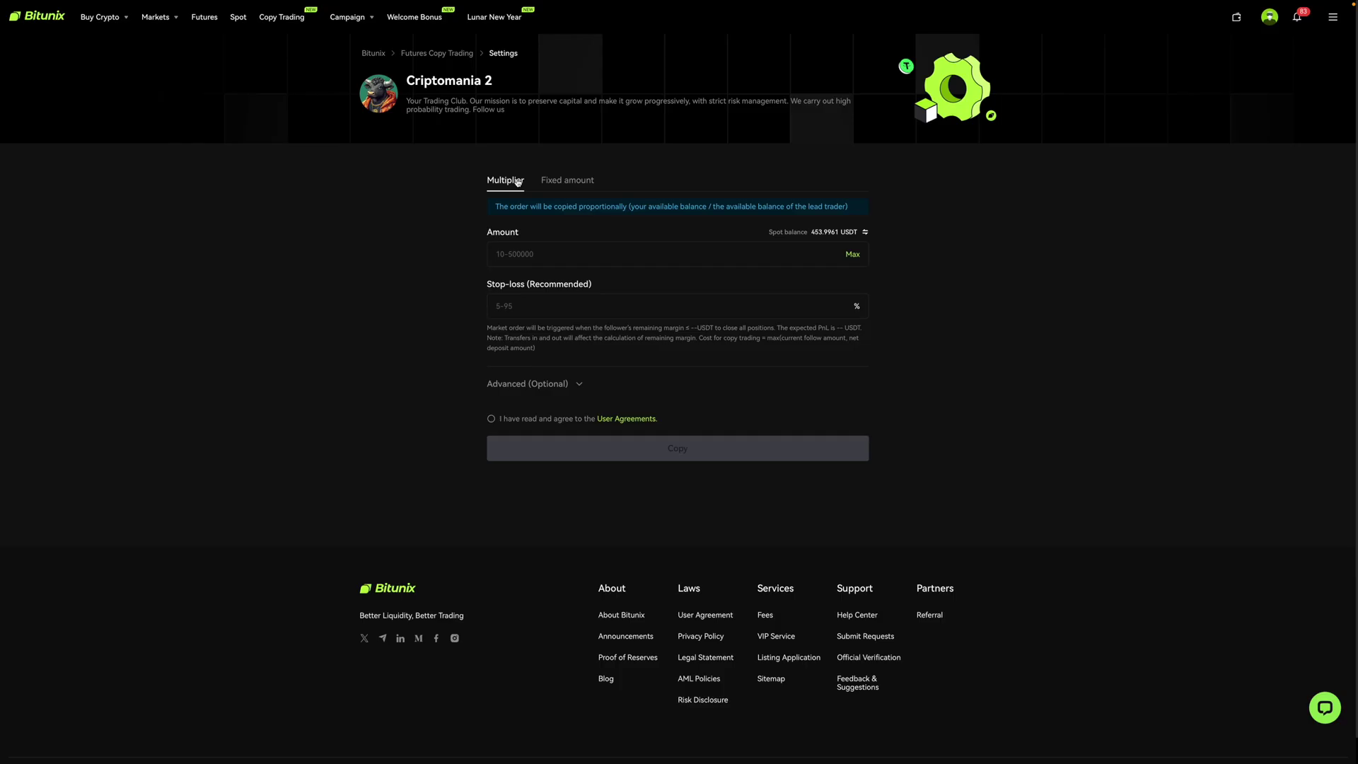
Enter a 300 USDT copy amount and expand the advanced copy options
click(560, 243)
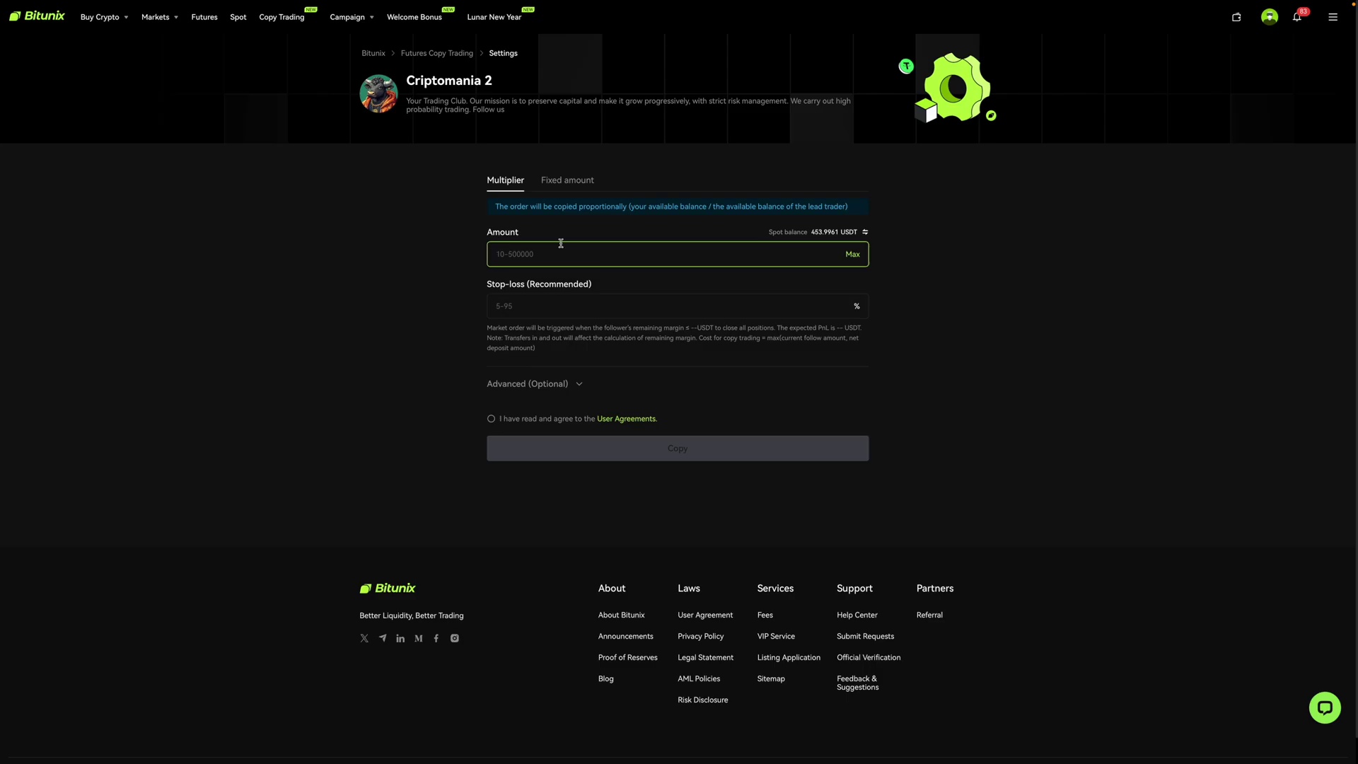
text(300)
click(549, 306)
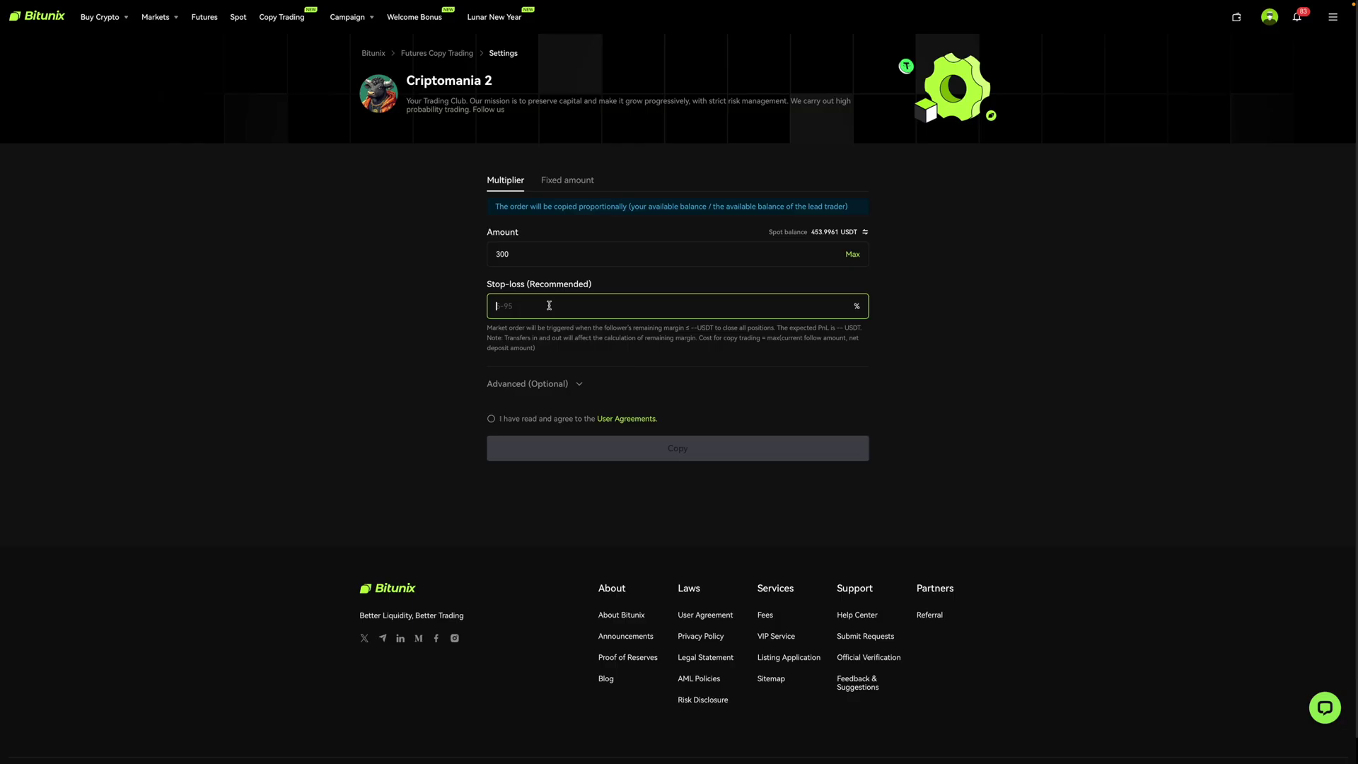
click(581, 385)
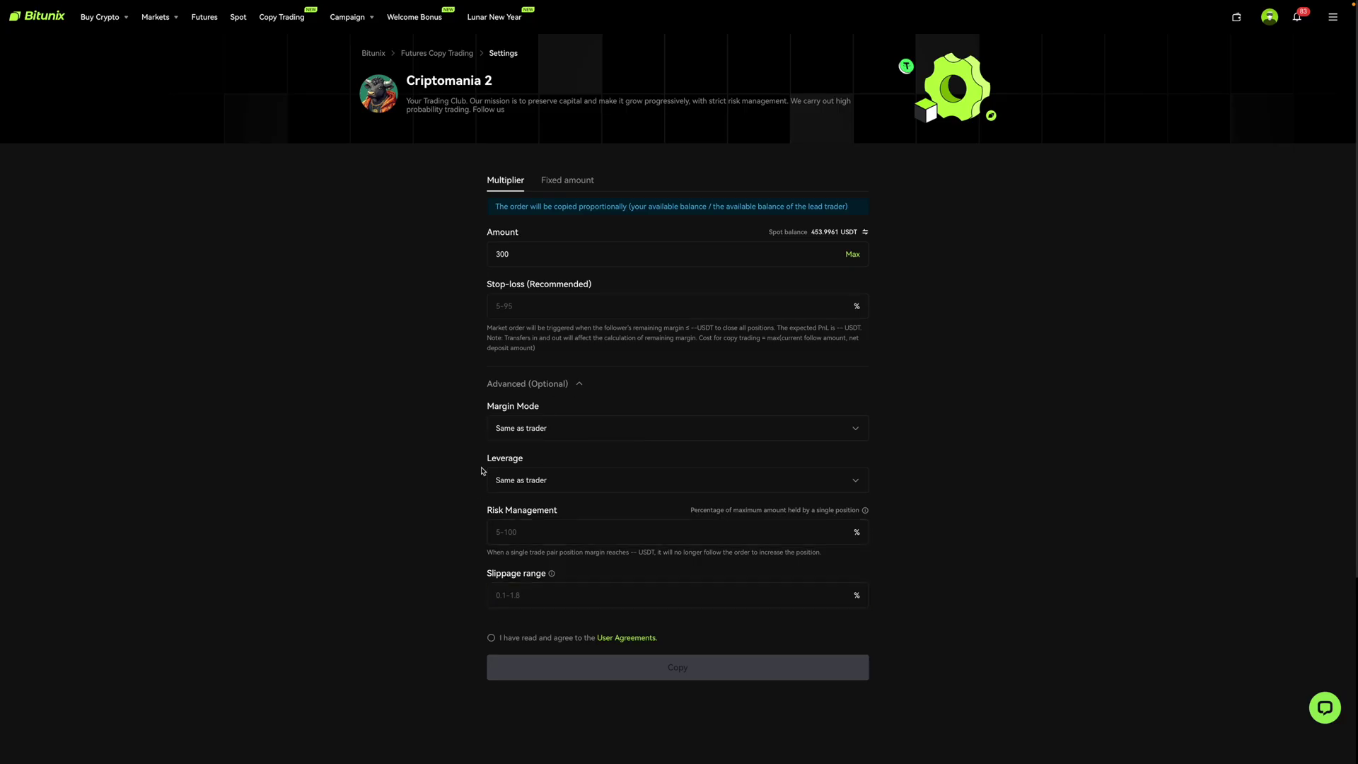
Accept the user agreement and confirm copying Criptomania 2
click(491, 639)
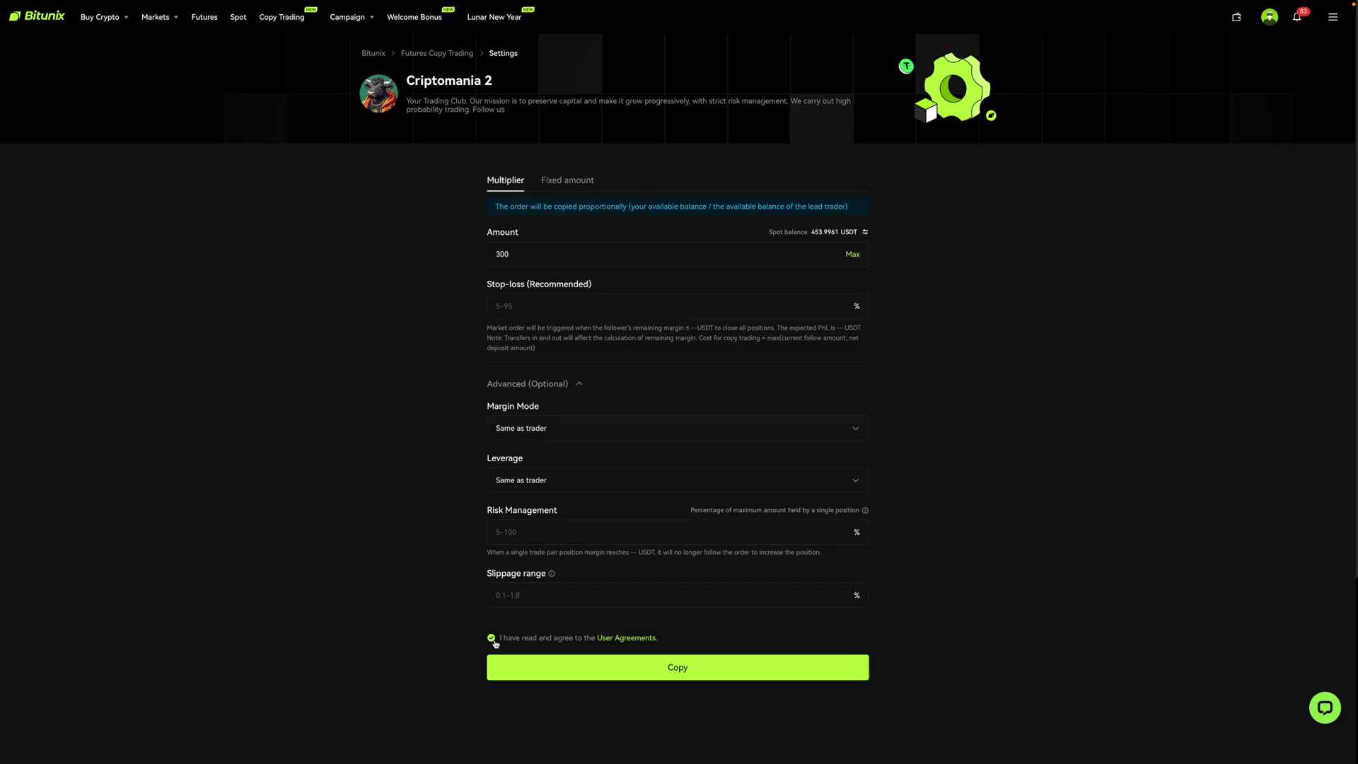
click(599, 674)
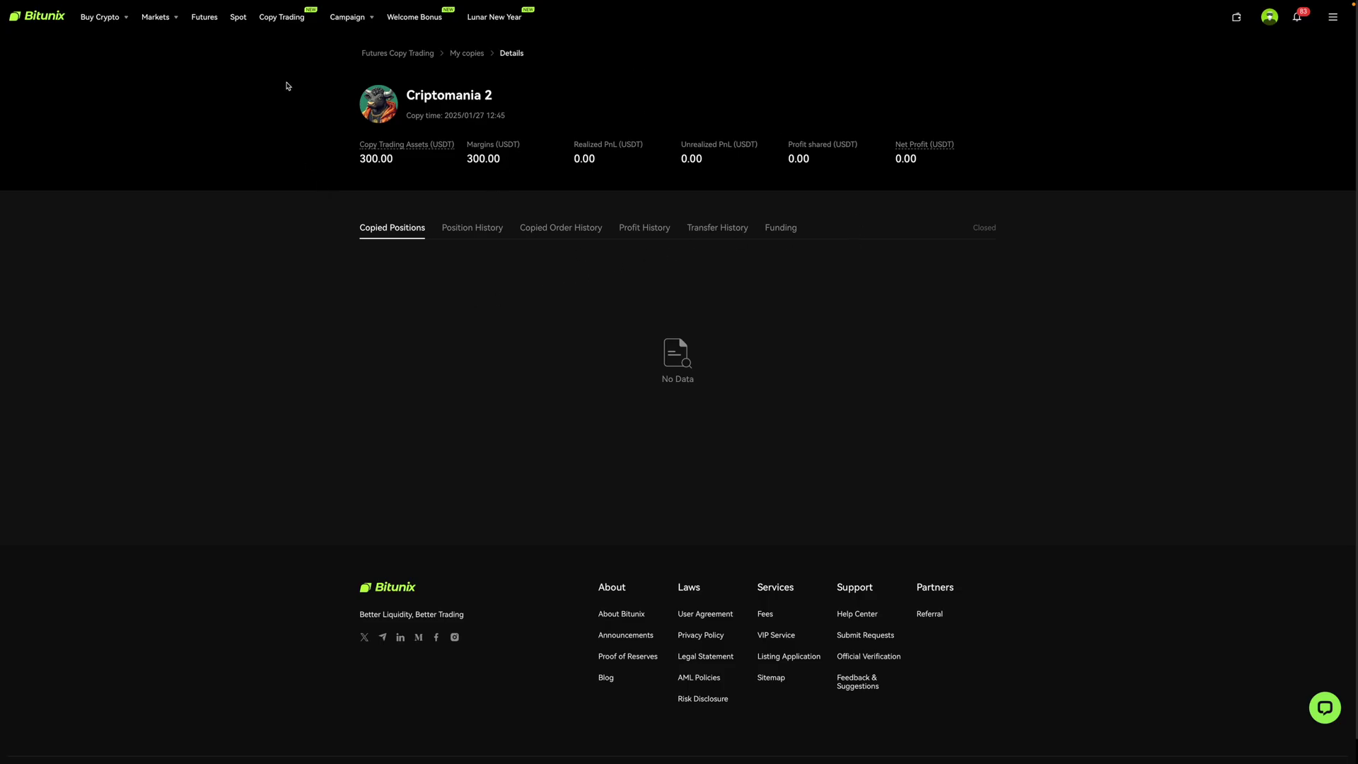
Return to Copy Trading and open the My copies list
click(272, 21)
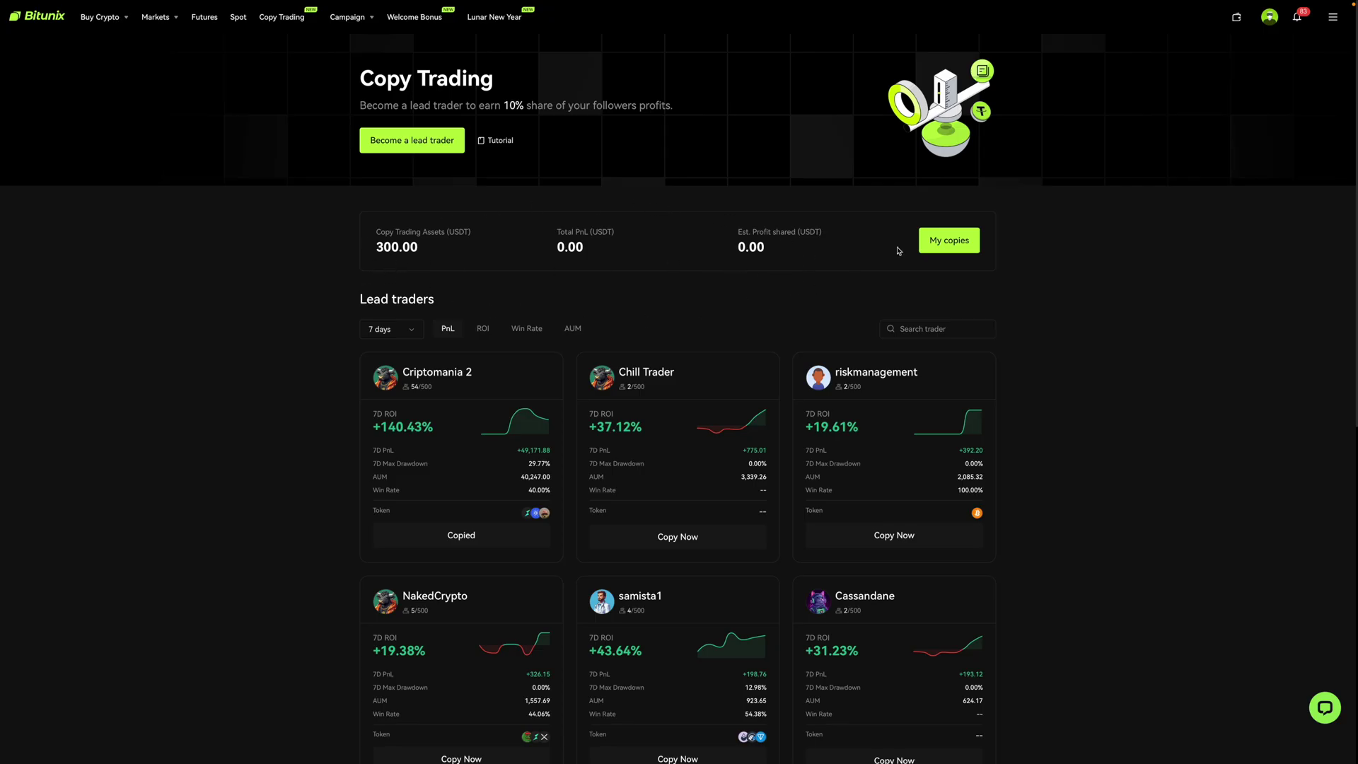
click(937, 249)
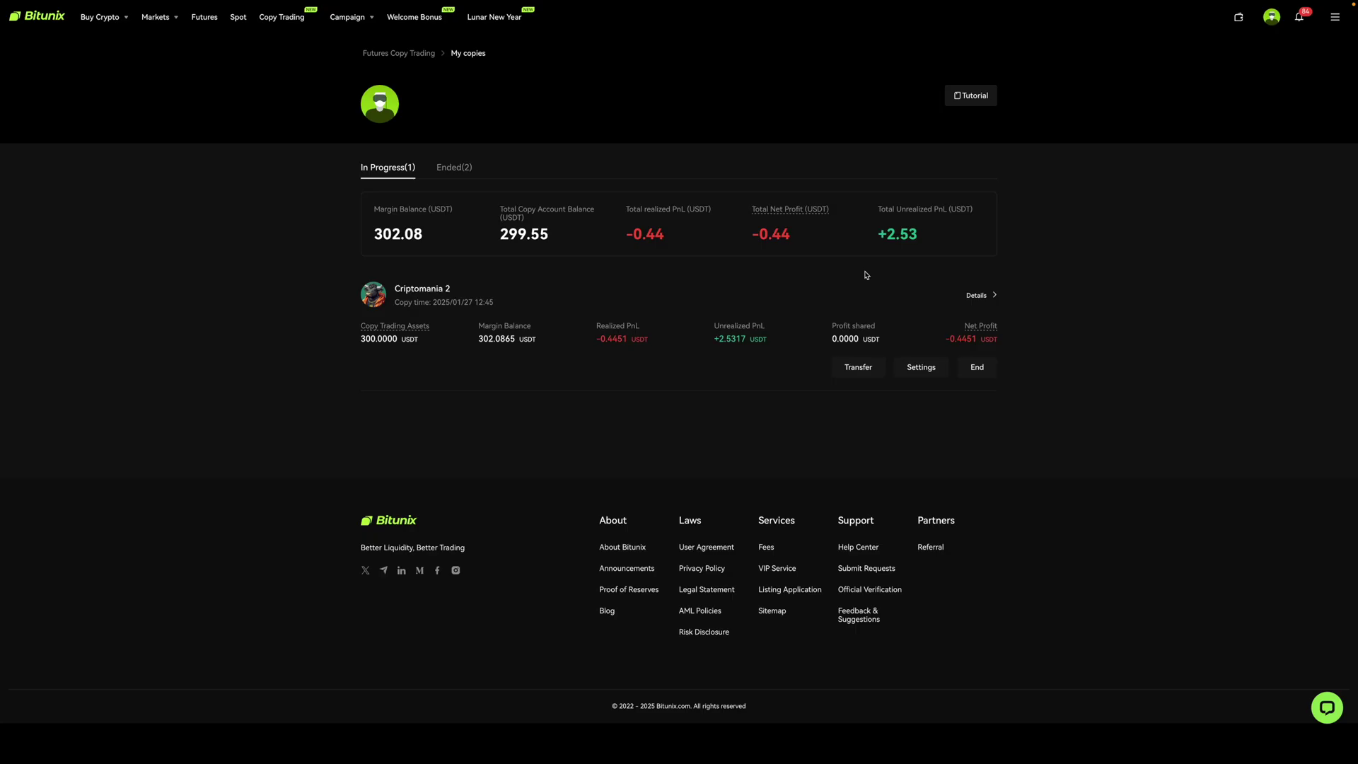
End the Criptomania 2 copy, bringing up the close-positions prompt
click(976, 379)
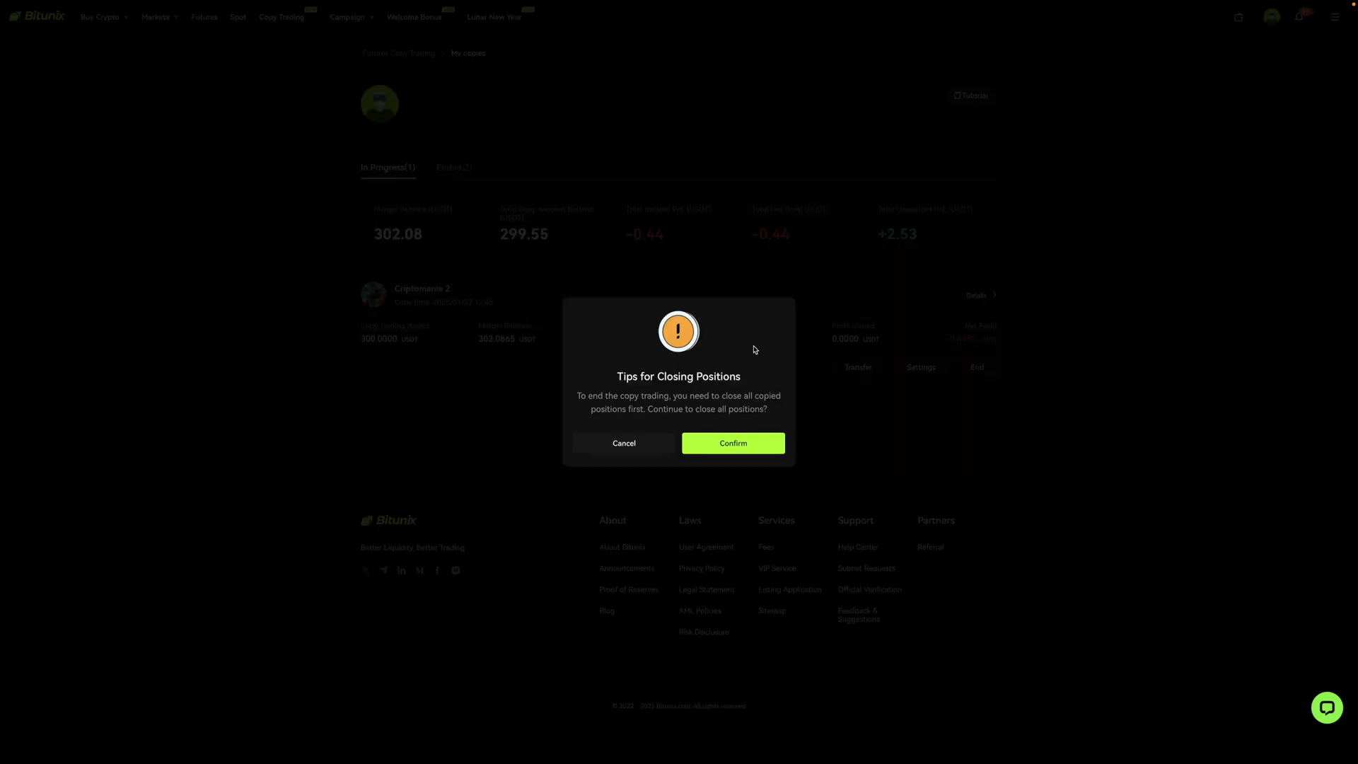